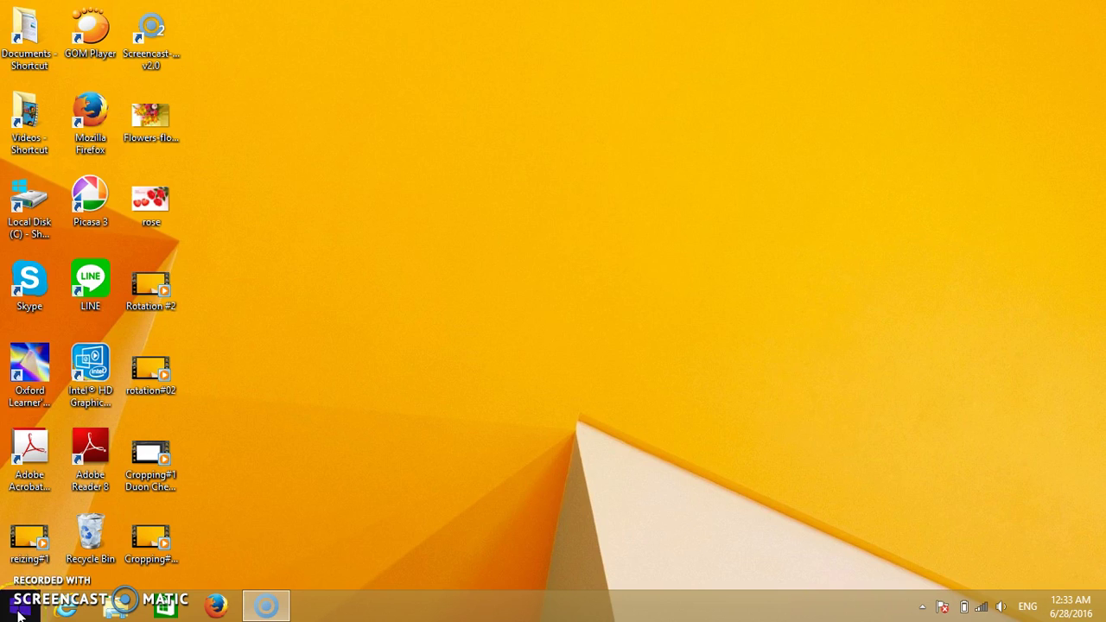
# Step: Search the computer for Photoshop and launch Adobe Photoshop CS6
pyautogui.click(19, 612)
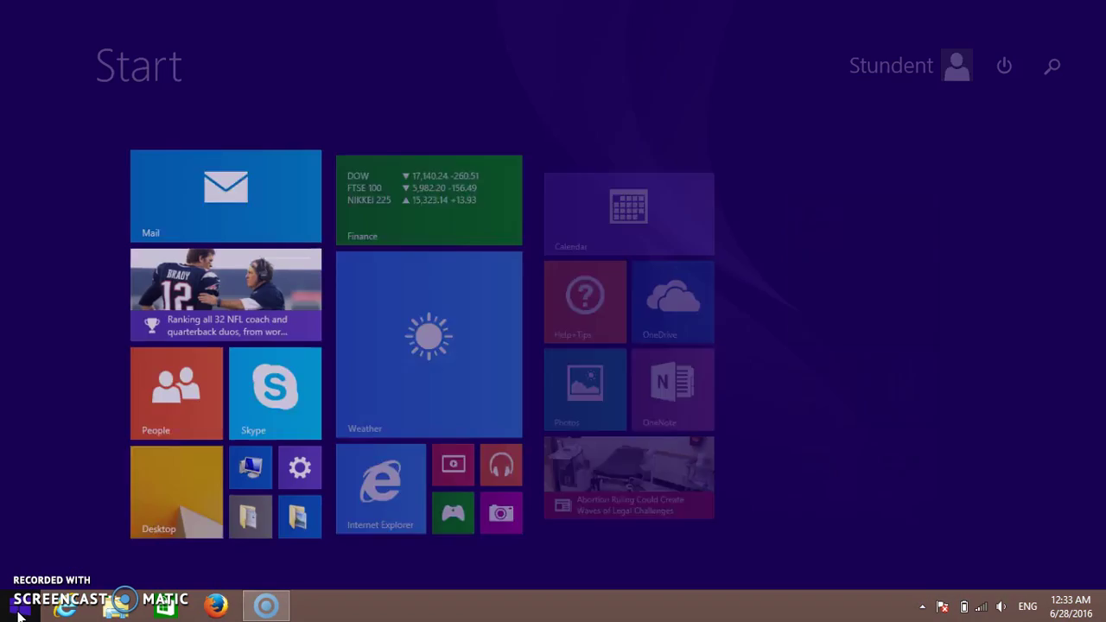
pyautogui.click(1042, 65)
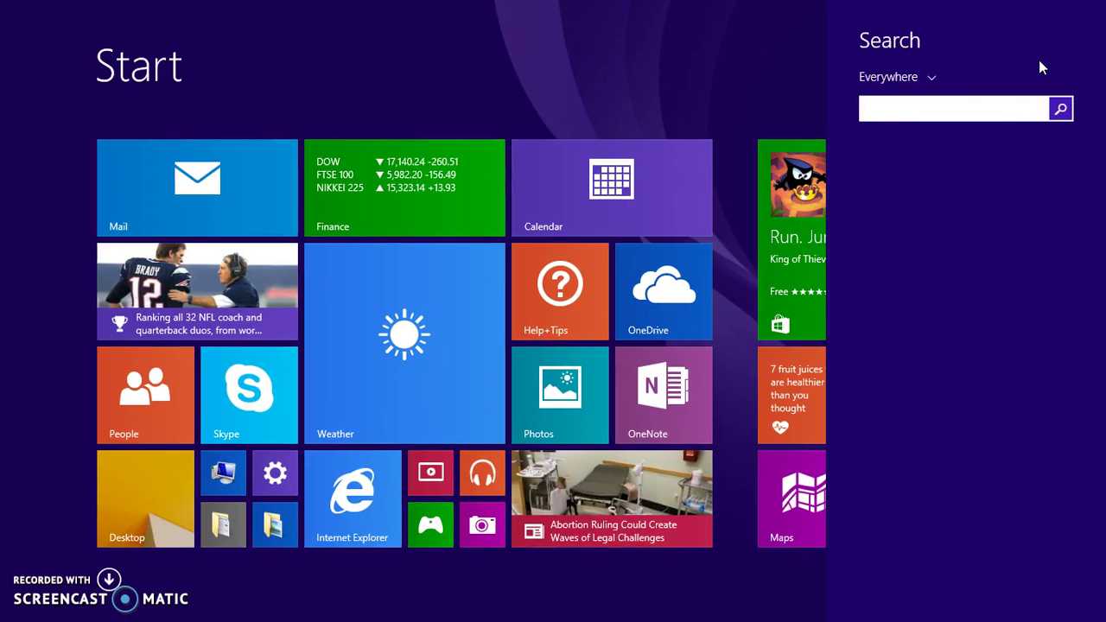
pyautogui.write('phi')
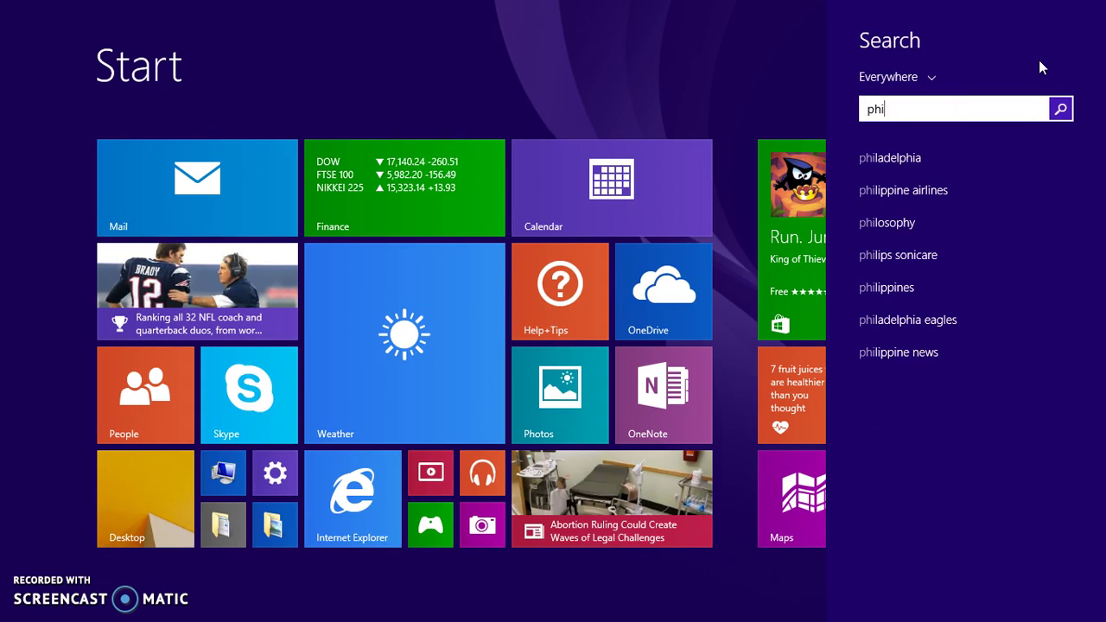
pyautogui.press('BackSpace')
pyautogui.write('otoshop CS6')
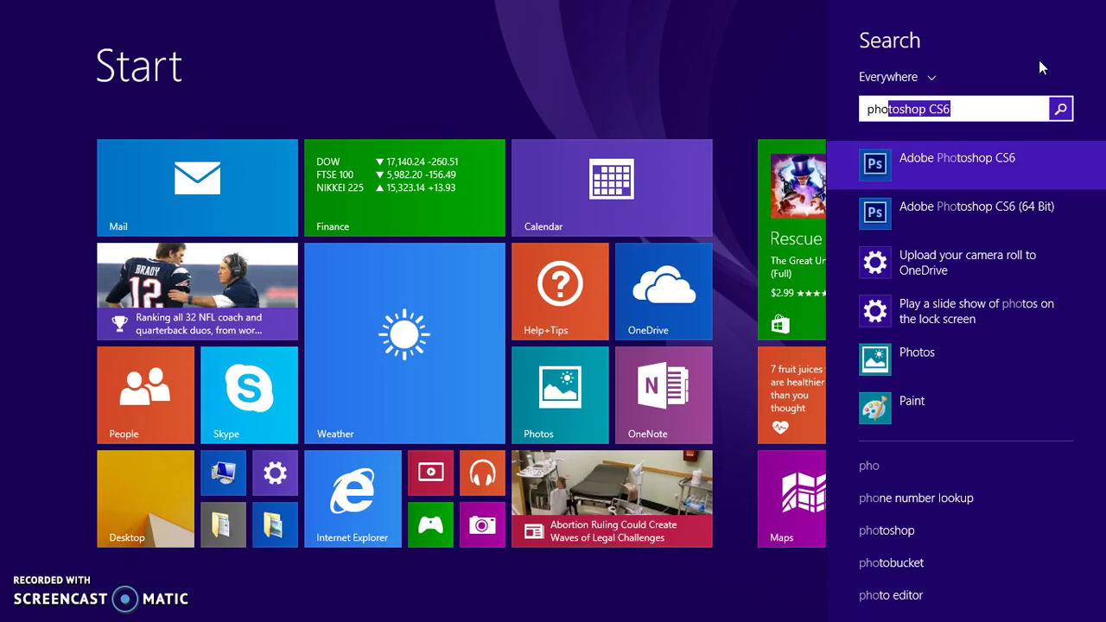
pyautogui.click(947, 163)
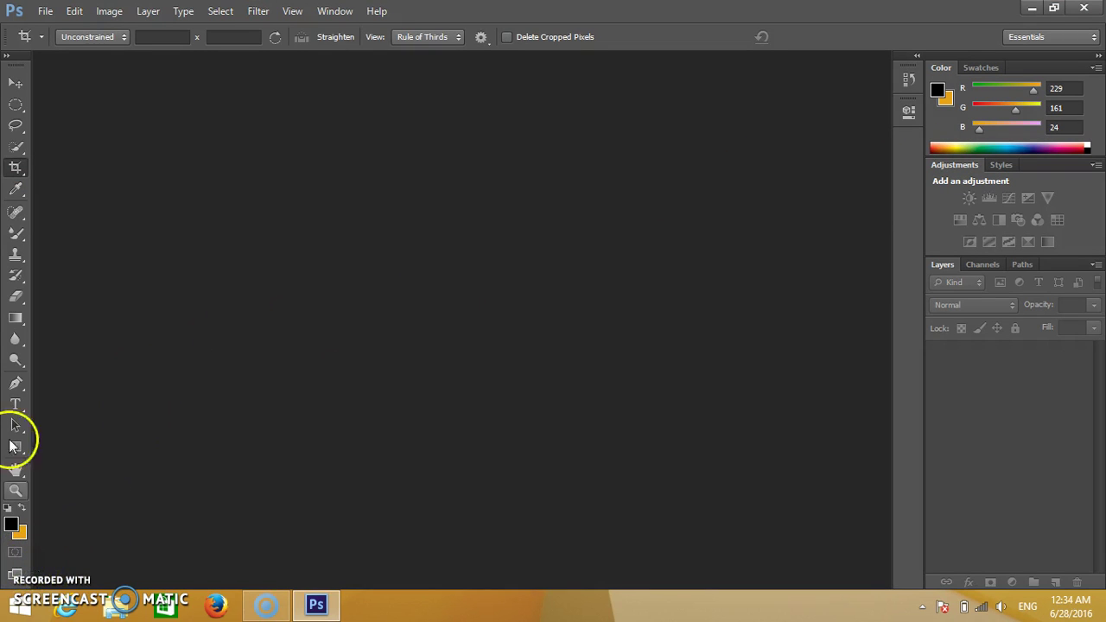
# Step: Open the kittens_puppies image from the Downloads folder
pyautogui.click(48, 10)
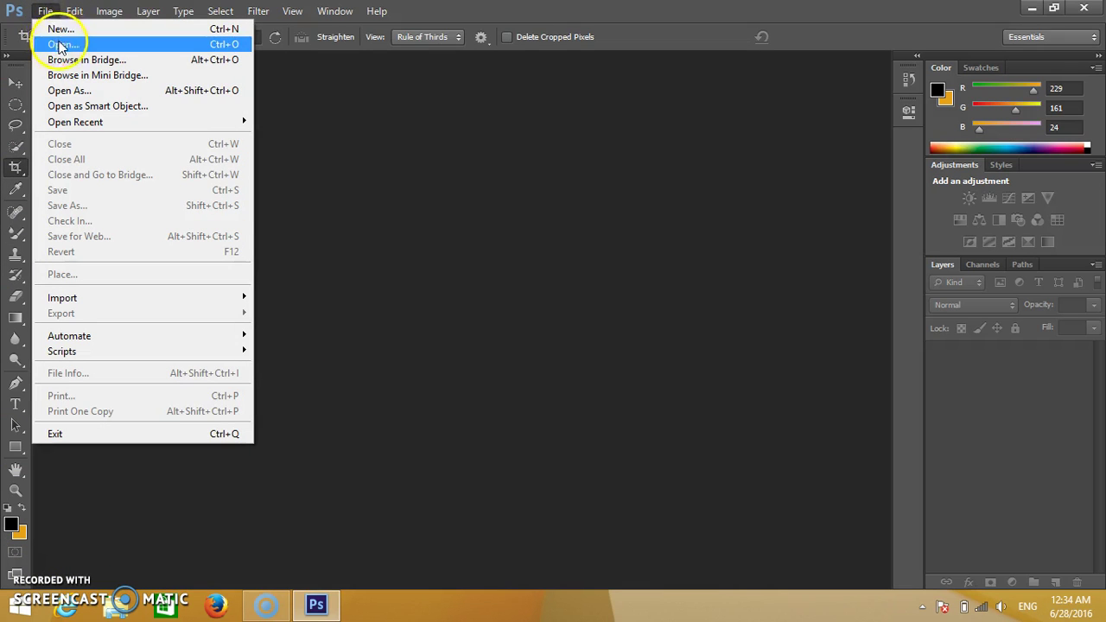
pyautogui.click(54, 45)
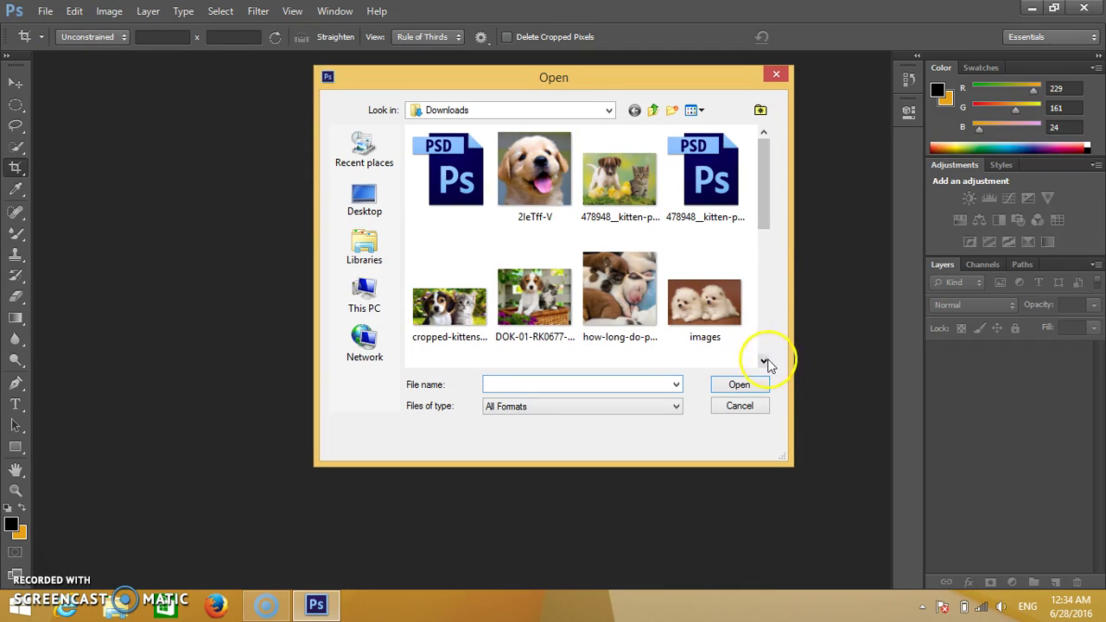
pyautogui.click(764, 361)
pyautogui.click(764, 361)
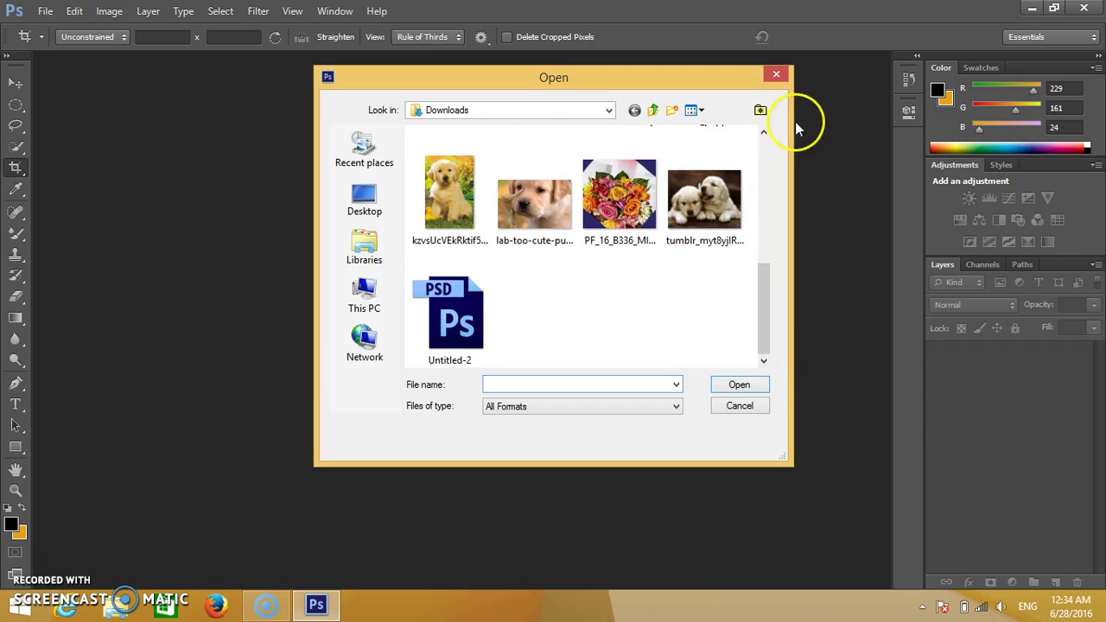
pyautogui.click(764, 132)
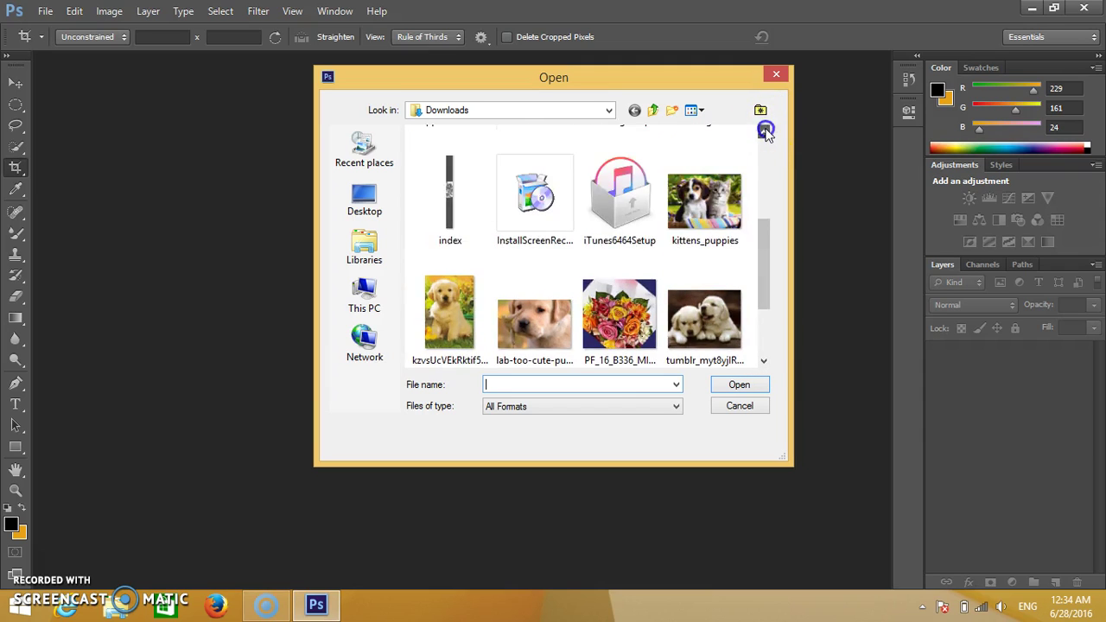
pyautogui.click(763, 132)
pyautogui.click(730, 344)
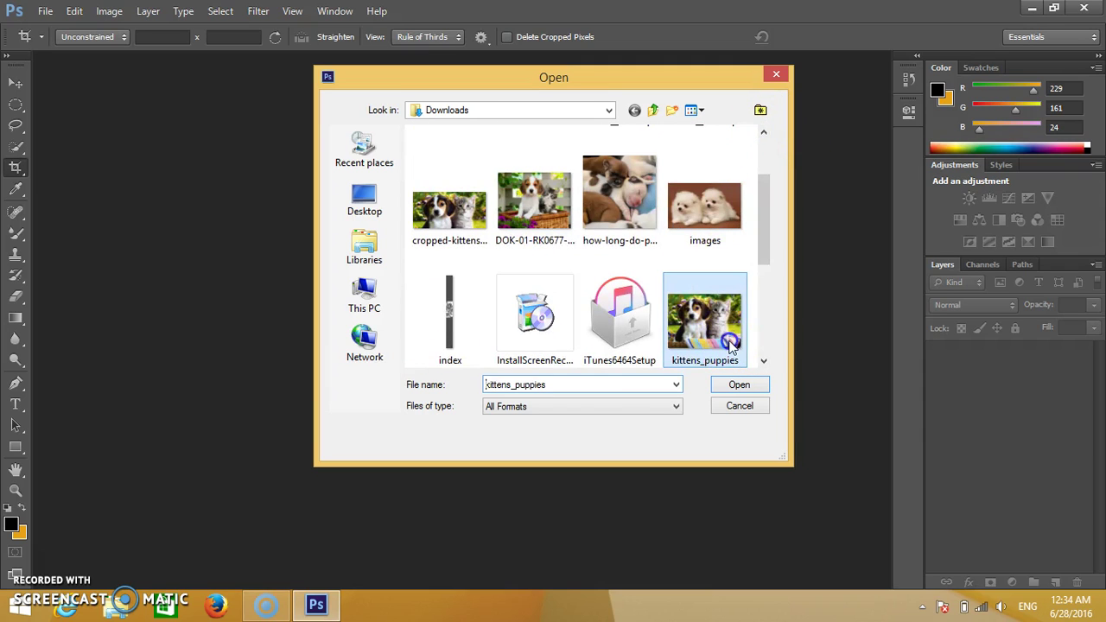
pyautogui.click(738, 384)
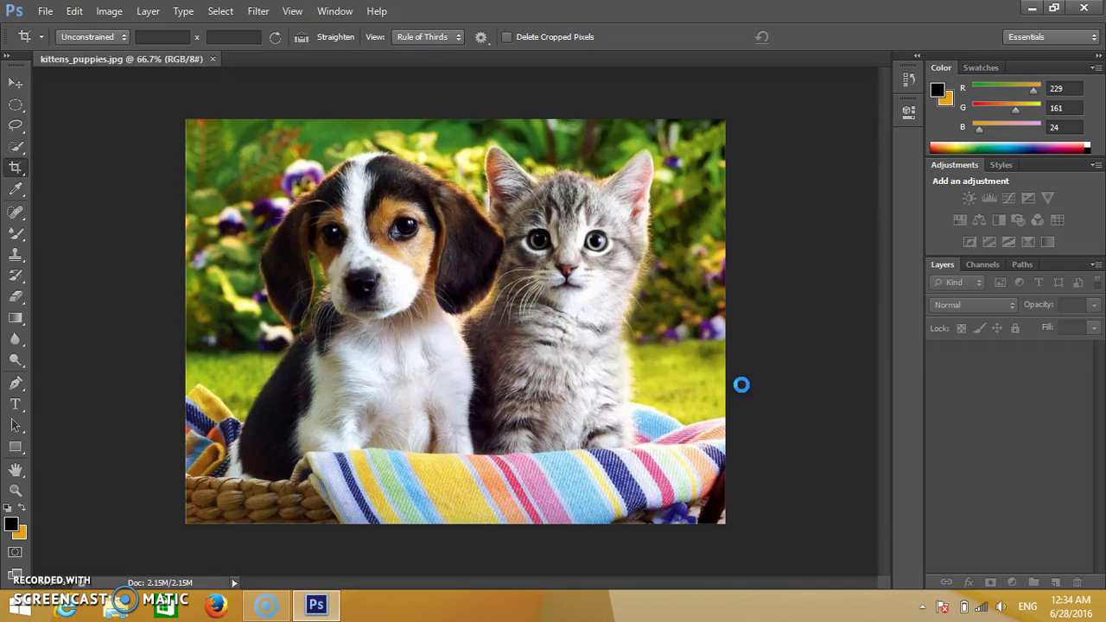
# Step: Crop the image with the unconstrained Crop tool to a portrait frame around the puppy's head and chest, and apply it
pyautogui.click(377, 311)
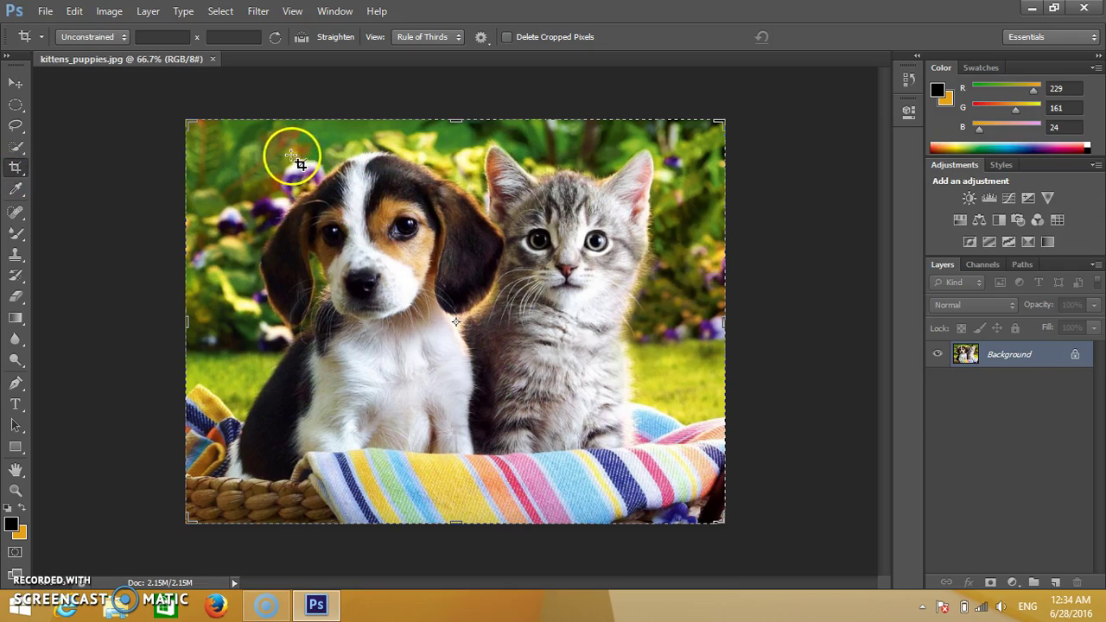
pyautogui.moveTo(287, 158); pyautogui.dragTo(480, 451)
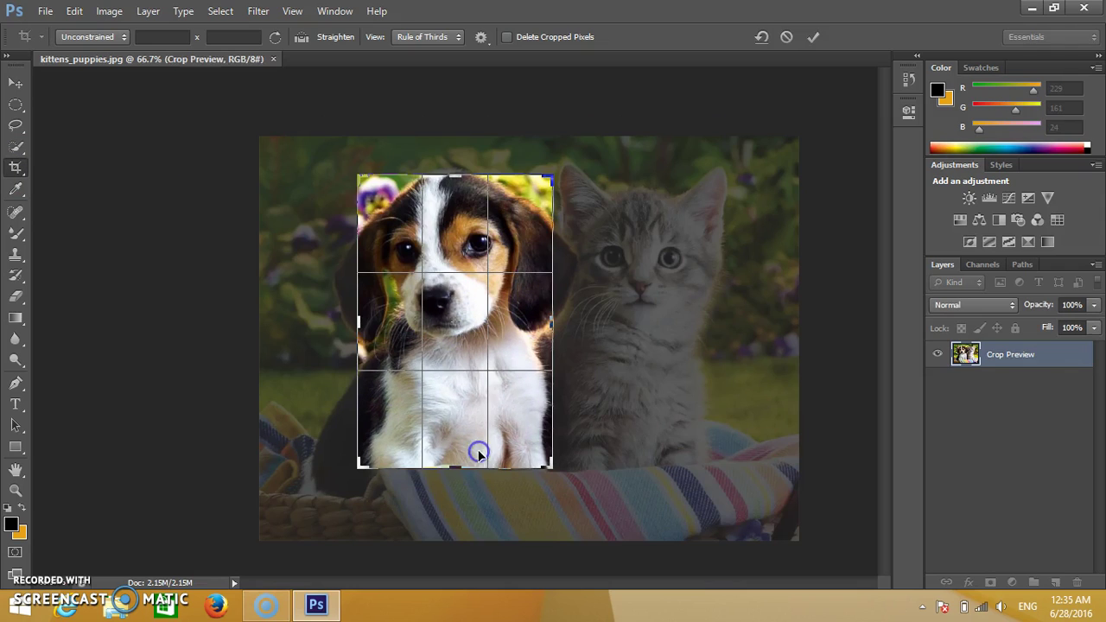
pyautogui.click(811, 36)
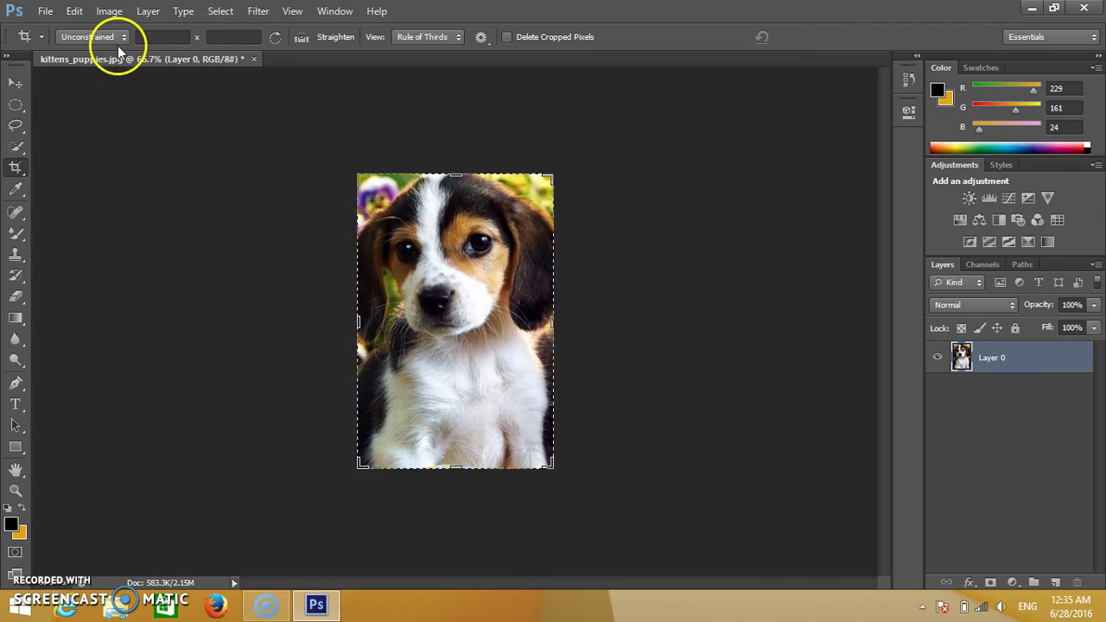
pyautogui.click(23, 562)
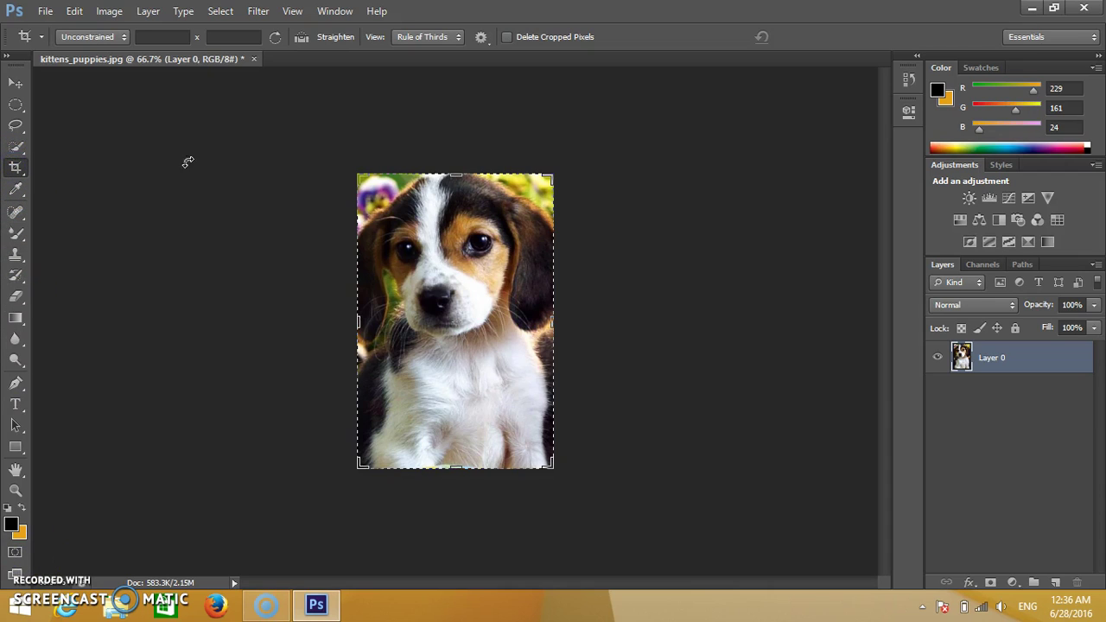
# Step: Enlarge the crop frame to take in both the puppy and the kitten down to the blanket's upper edge, and apply the crop
pyautogui.moveTo(455, 176)
pyautogui.mouseDown()
pyautogui.moveTo(452, 153)
pyautogui.moveTo(455, 169)
pyautogui.mouseUp()
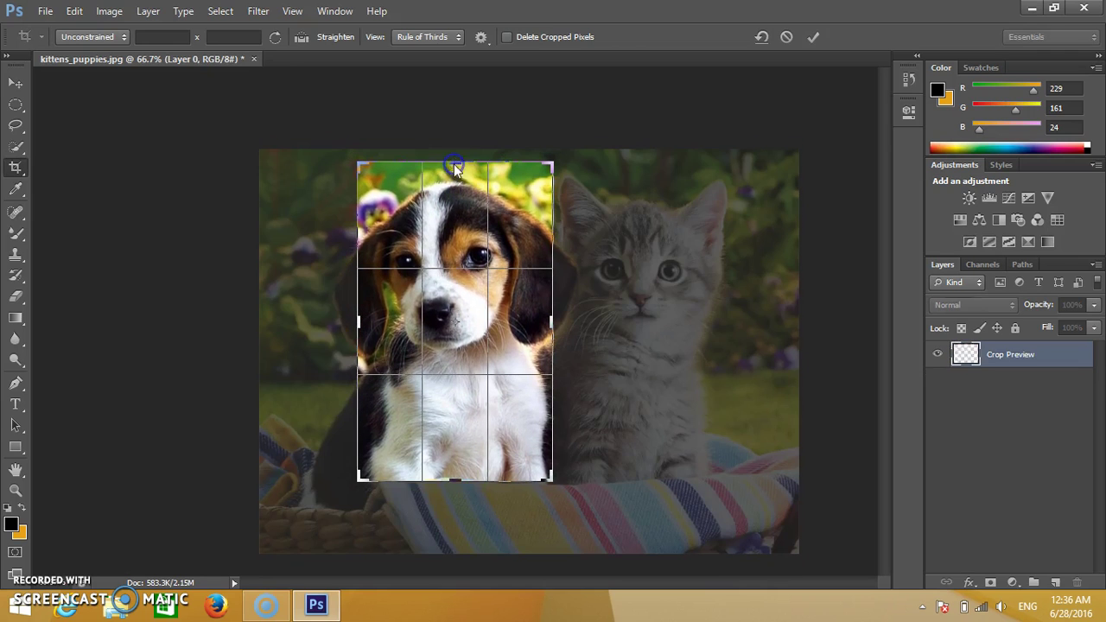
pyautogui.moveTo(359, 321); pyautogui.dragTo(331, 321)
pyautogui.moveTo(577, 322); pyautogui.dragTo(696, 298)
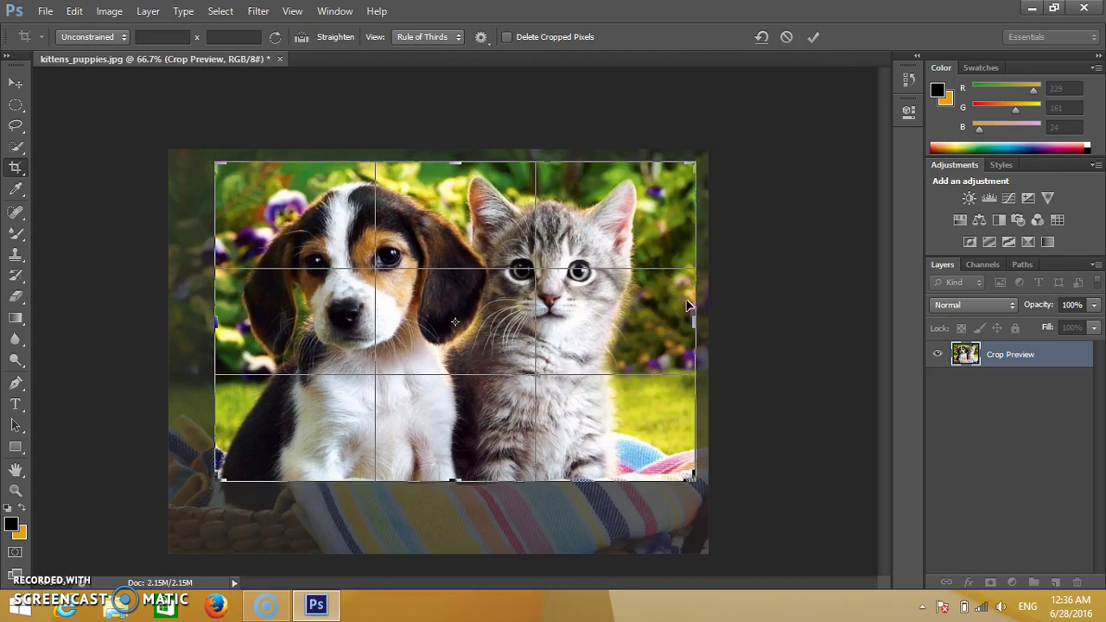
pyautogui.moveTo(456, 478); pyautogui.dragTo(456, 522)
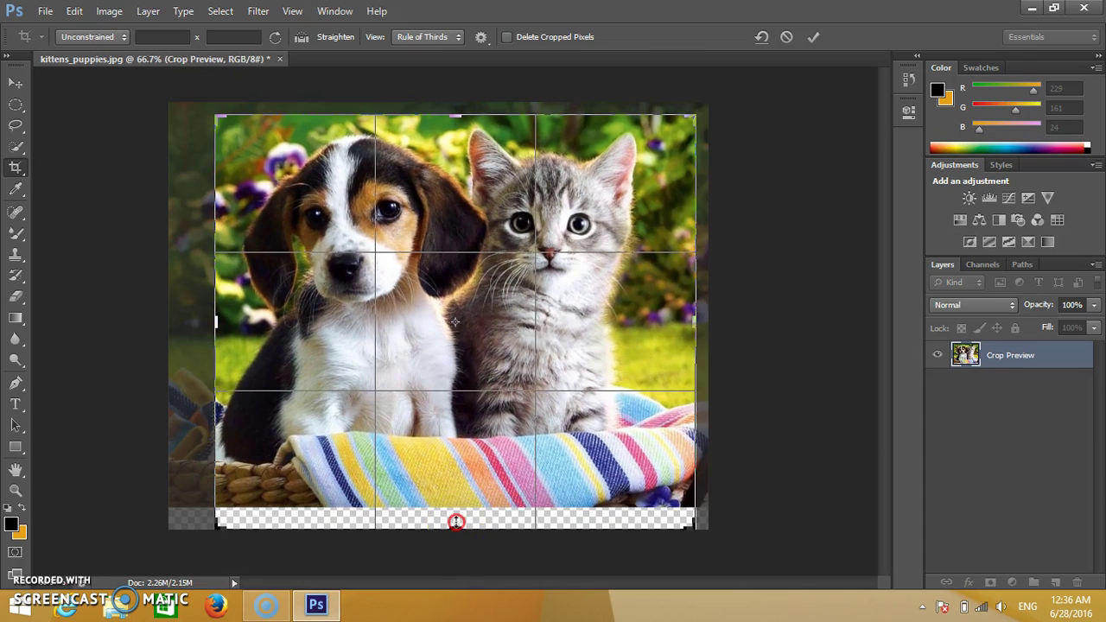
pyautogui.rightClick(459, 540)
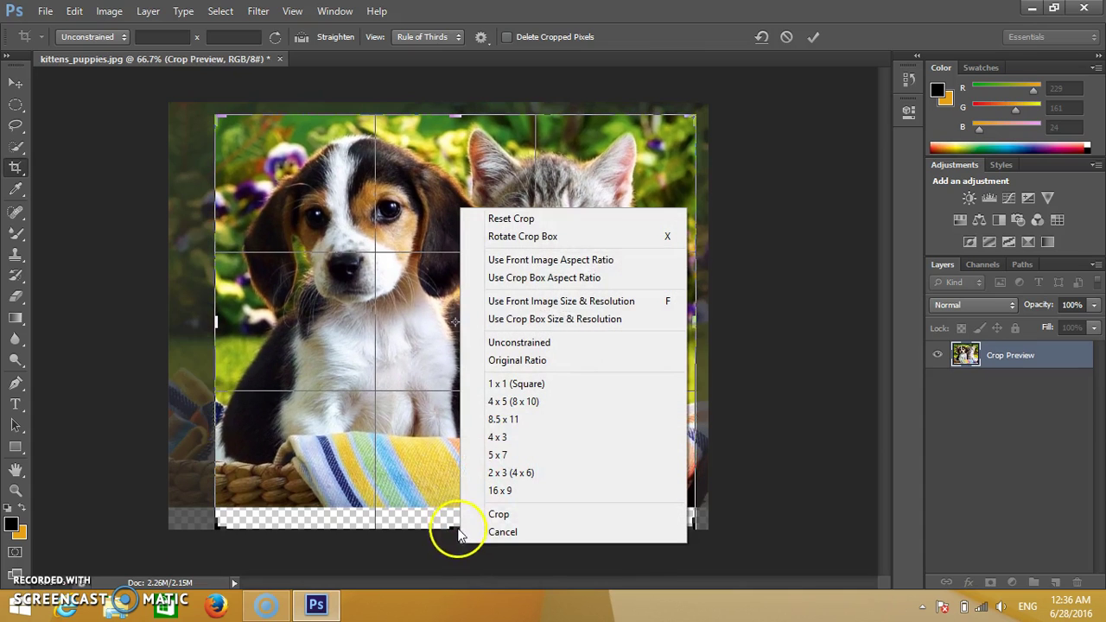
pyautogui.click(456, 528)
pyautogui.moveTo(453, 526); pyautogui.dragTo(453, 484)
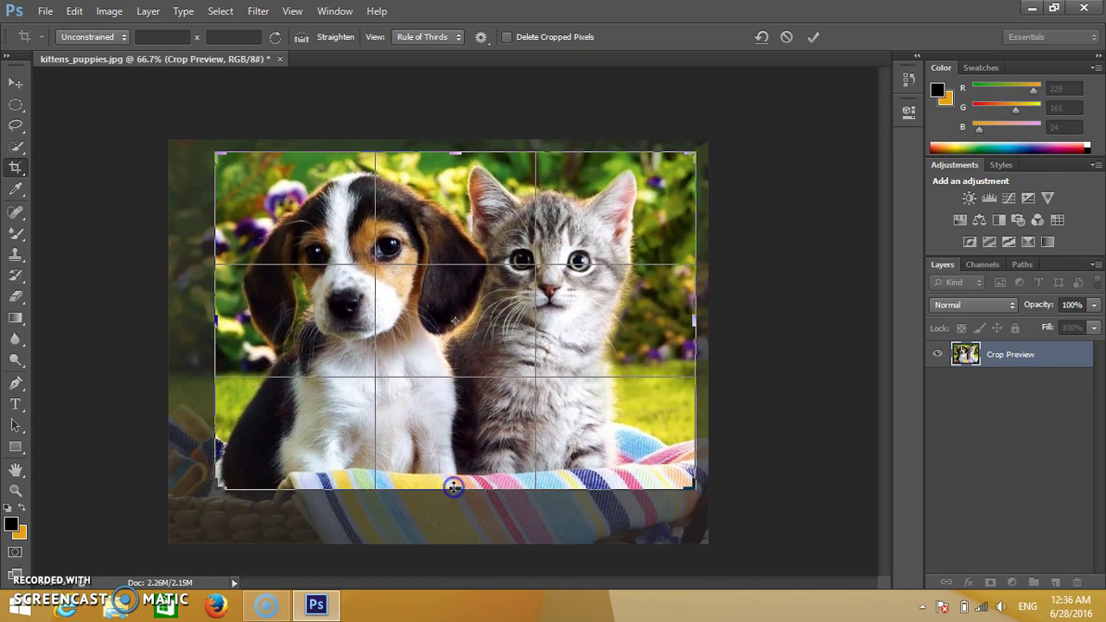
pyautogui.click(813, 41)
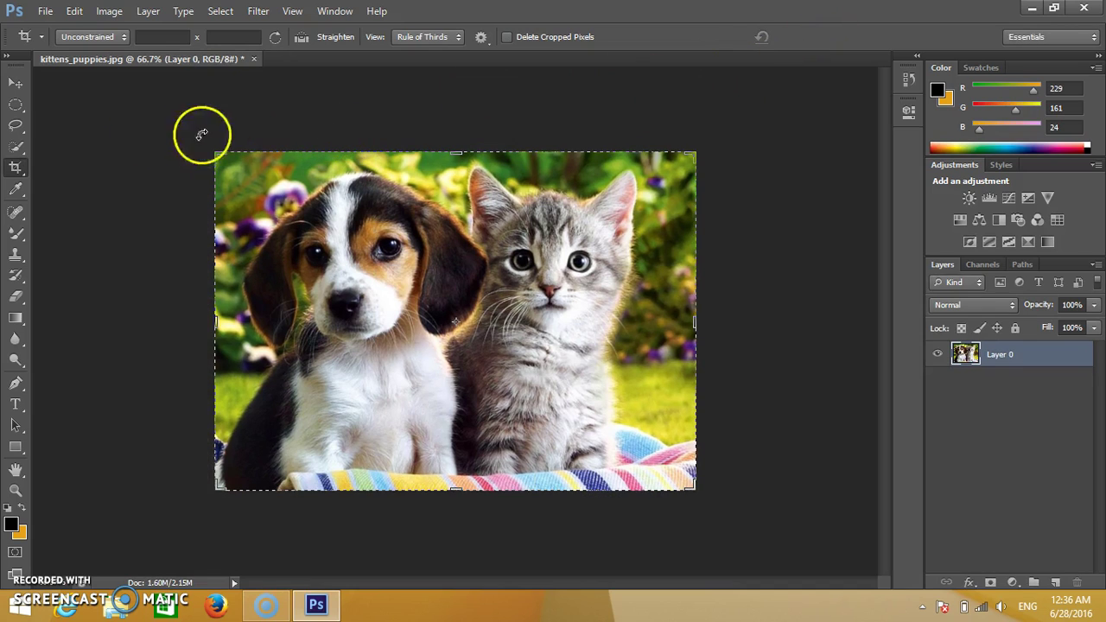
# Step: Draw a Rectangular Marquee selection, move it over the puppy's and kitten's heads, and crop the image to it
pyautogui.click(16, 104)
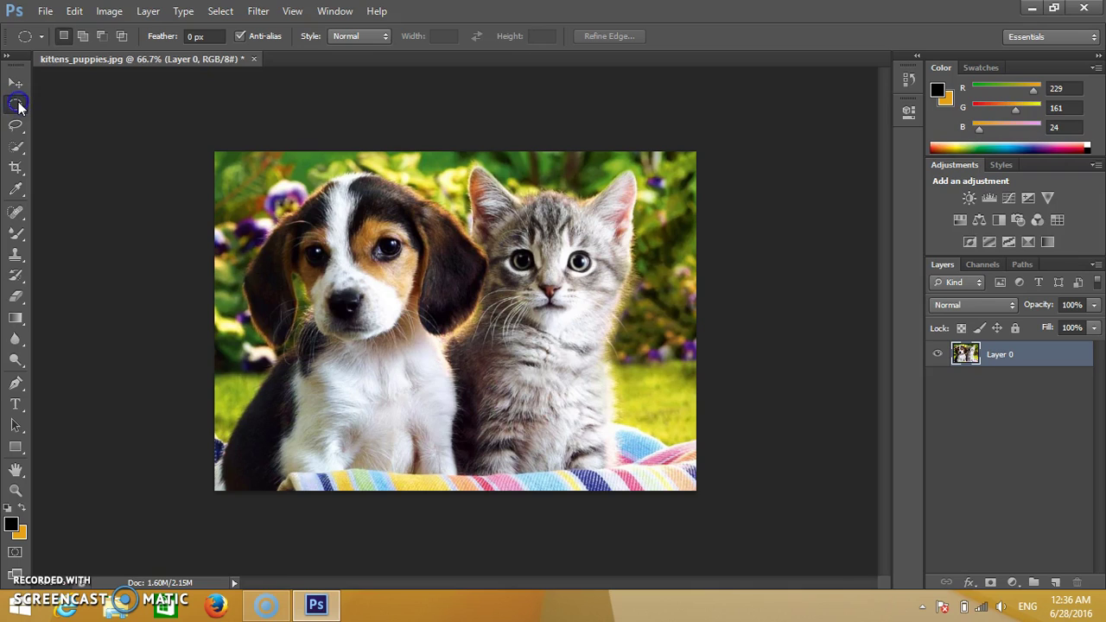
pyautogui.click(13, 107)
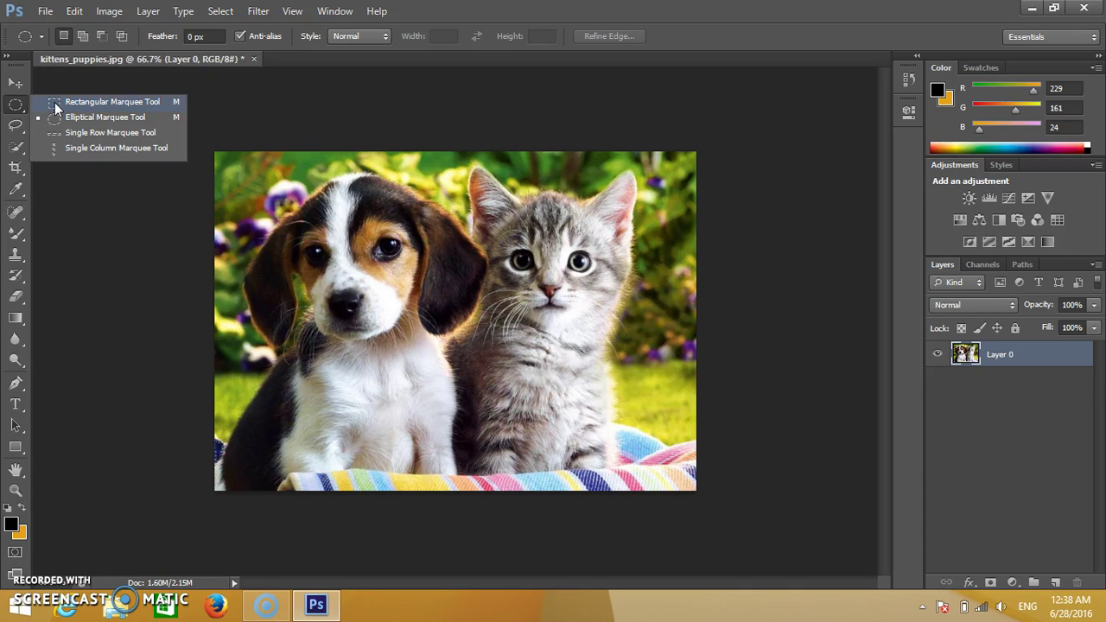
pyautogui.click(57, 104)
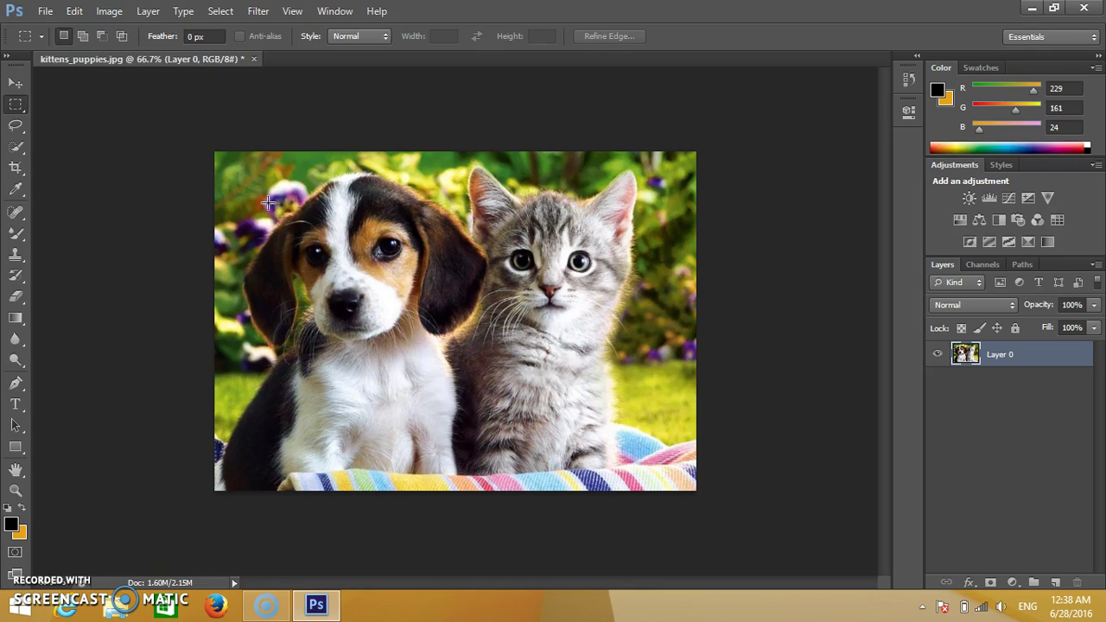
pyautogui.moveTo(264, 190); pyautogui.dragTo(674, 393)
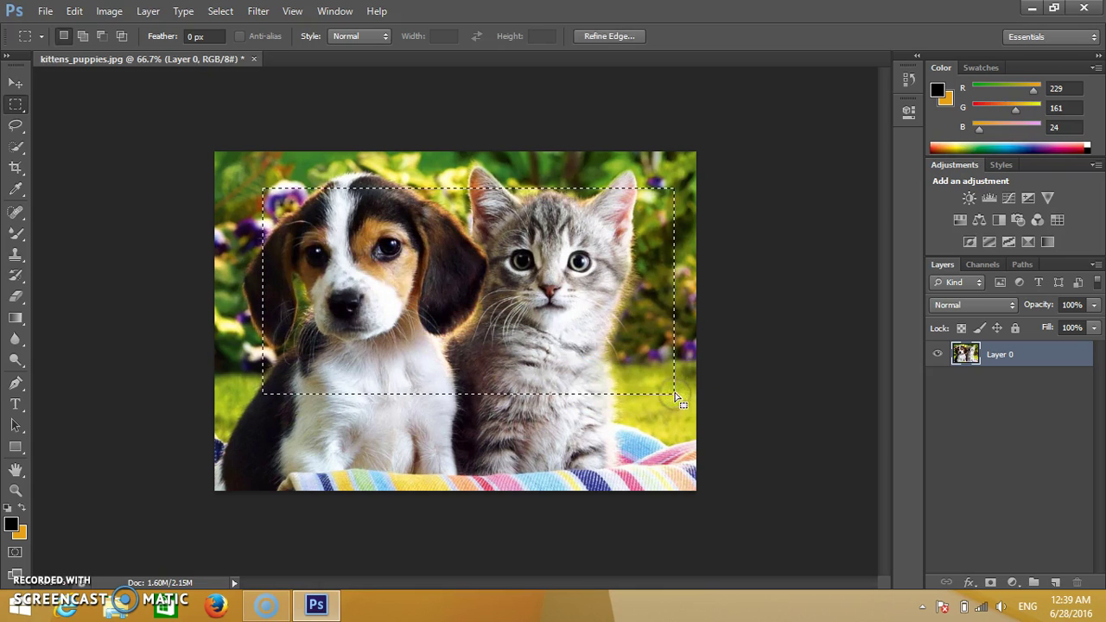
pyautogui.moveTo(518, 251); pyautogui.dragTo(463, 189)
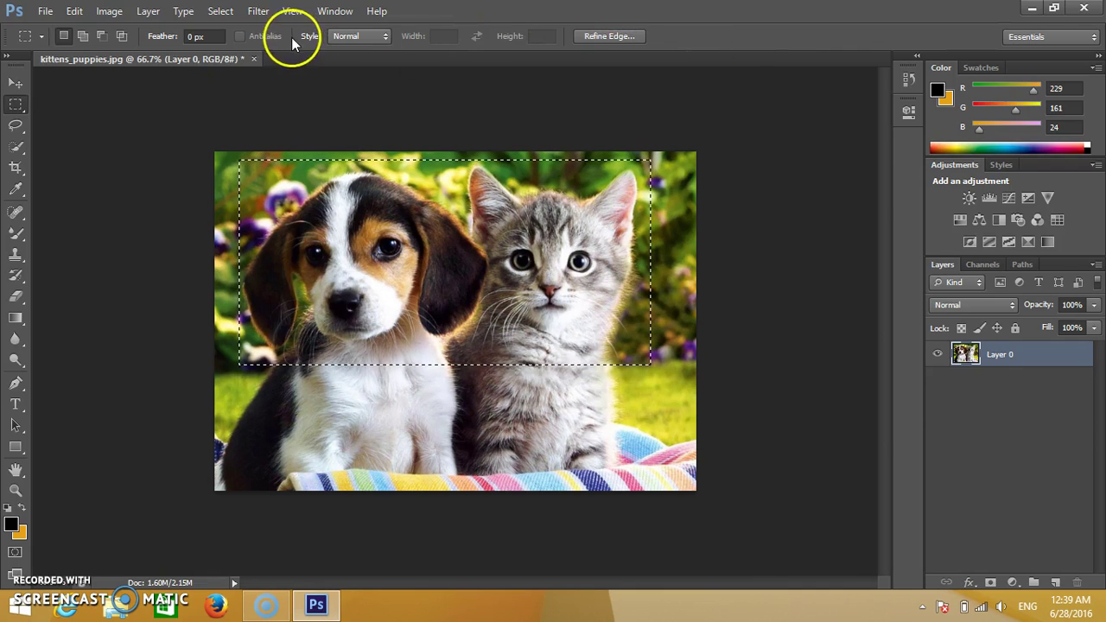
pyautogui.click(107, 11)
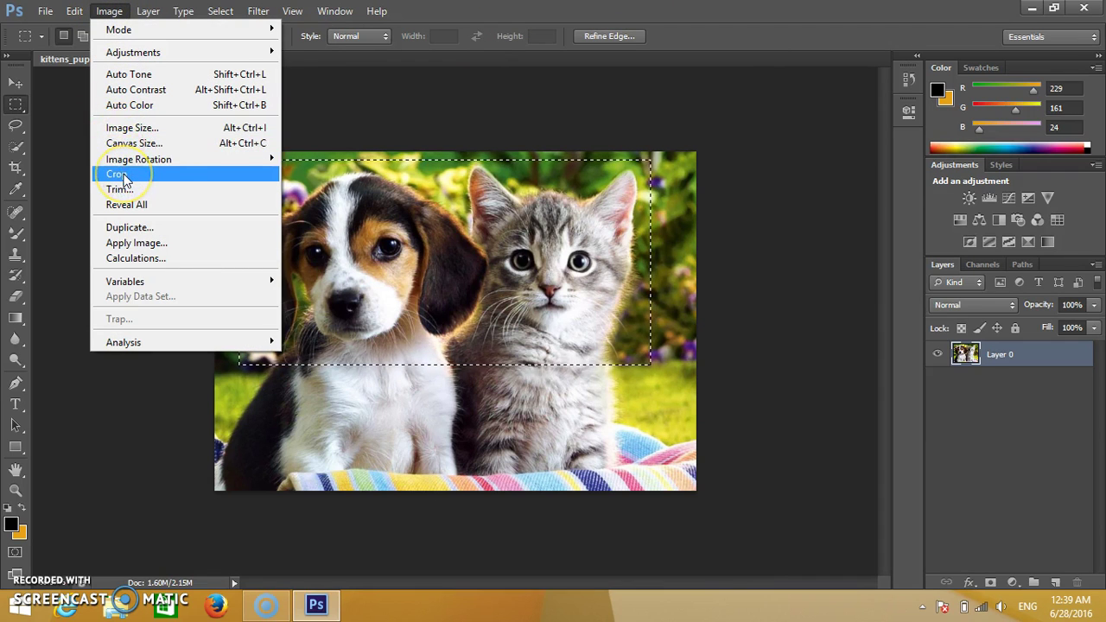
pyautogui.click(123, 176)
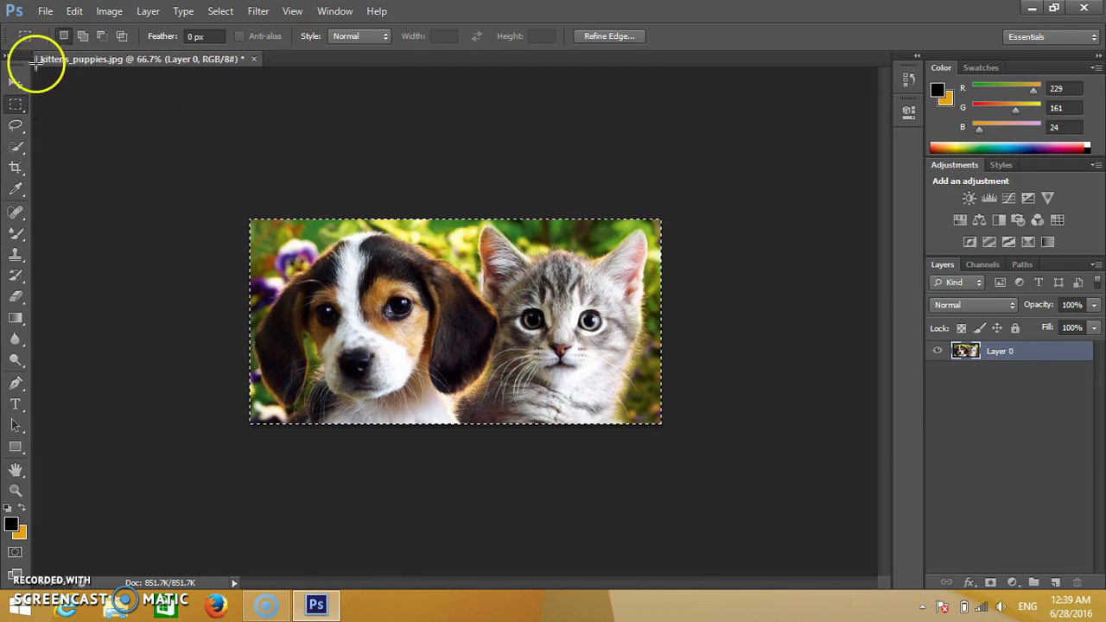
# Step: Switch to the Elliptical Marquee tool and clear the existing selection around the image
pyautogui.click(10, 106)
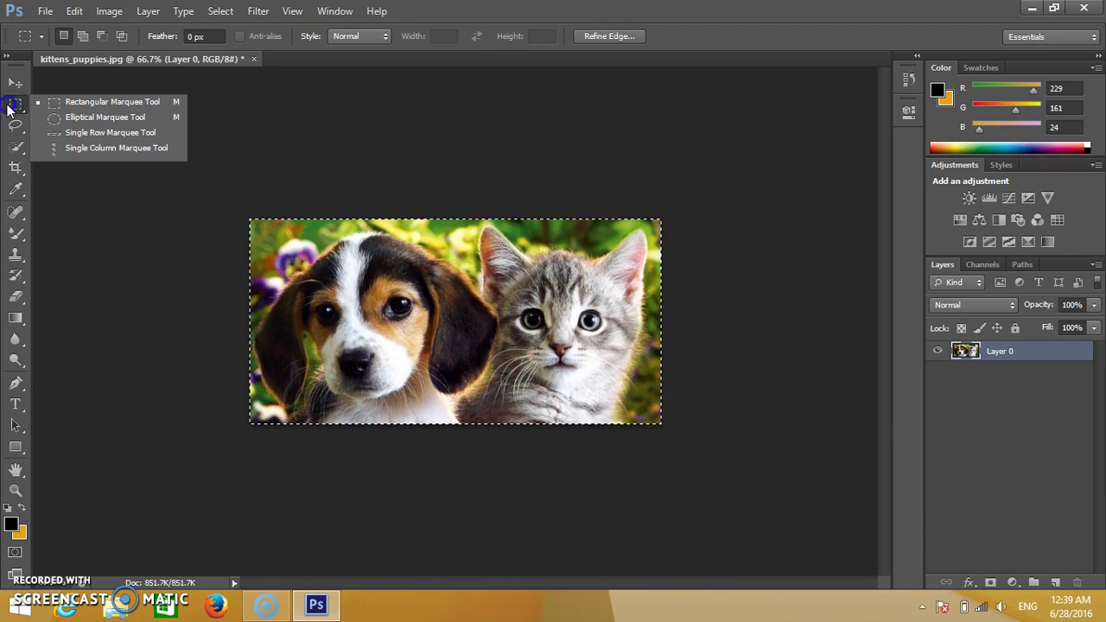
pyautogui.click(56, 119)
pyautogui.moveTo(338, 291)
pyautogui.mouseDown()
pyautogui.moveTo(337, 341)
pyautogui.moveTo(338, 293)
pyautogui.moveTo(358, 328)
pyautogui.moveTo(353, 290)
pyautogui.mouseUp()
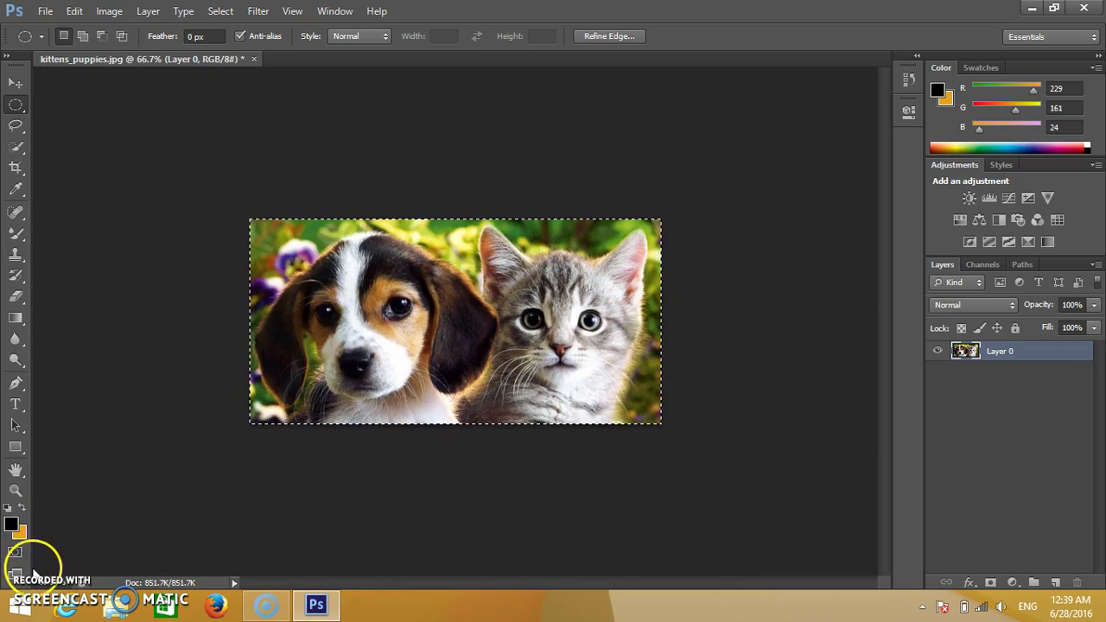
pyautogui.hotkey('ctrl', 'd')
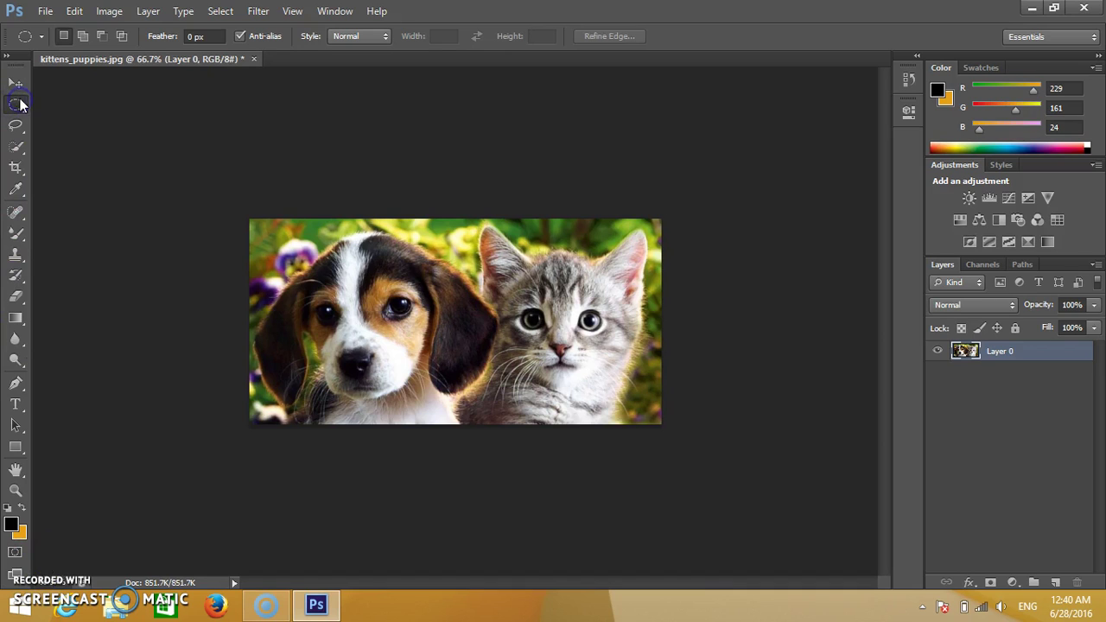
# Step: Draw a nearly circular elliptical selection and position it around the puppy's head
pyautogui.moveTo(21, 110); pyautogui.dragTo(63, 123)
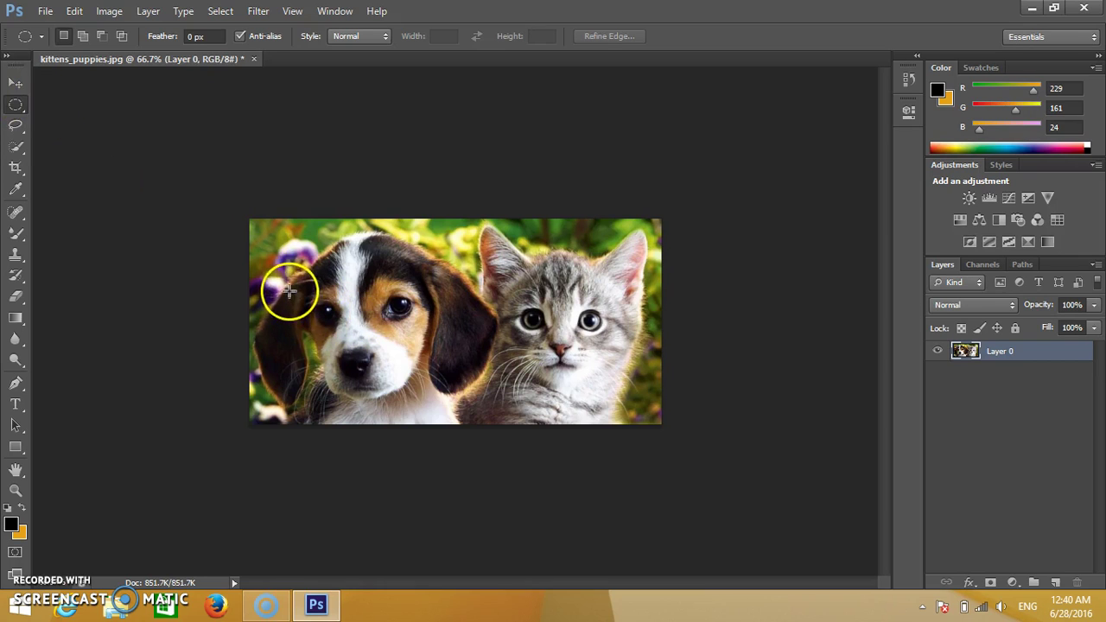
pyautogui.moveTo(297, 289); pyautogui.dragTo(370, 300)
pyautogui.moveTo(381, 349); pyautogui.dragTo(509, 493)
pyautogui.moveTo(439, 418); pyautogui.dragTo(413, 346)
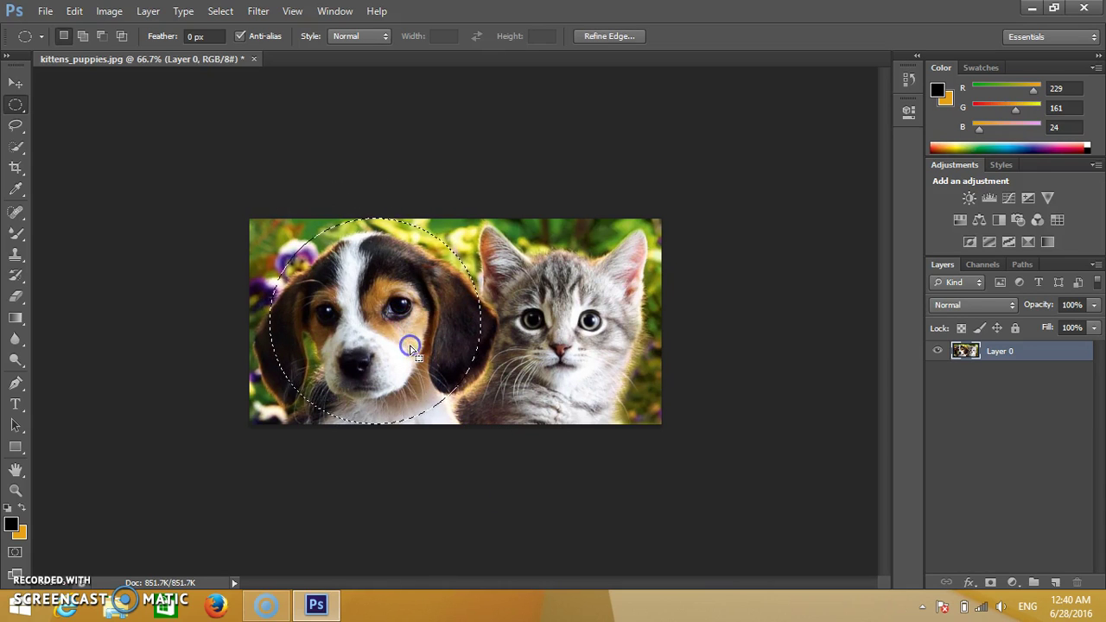
pyautogui.click(109, 17)
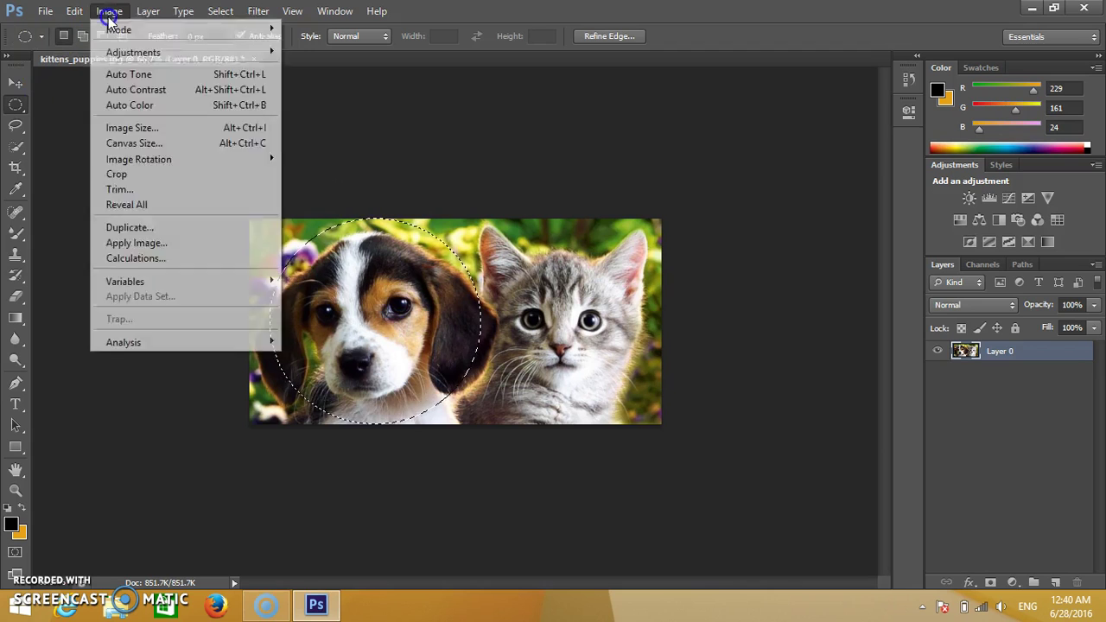
pyautogui.click(129, 189)
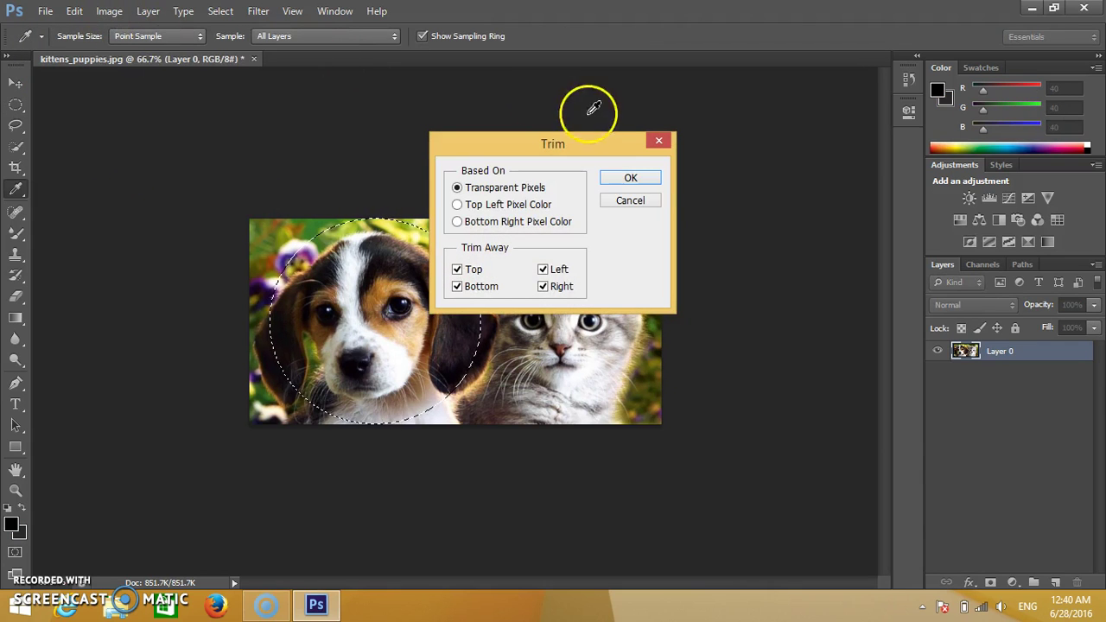
pyautogui.click(659, 139)
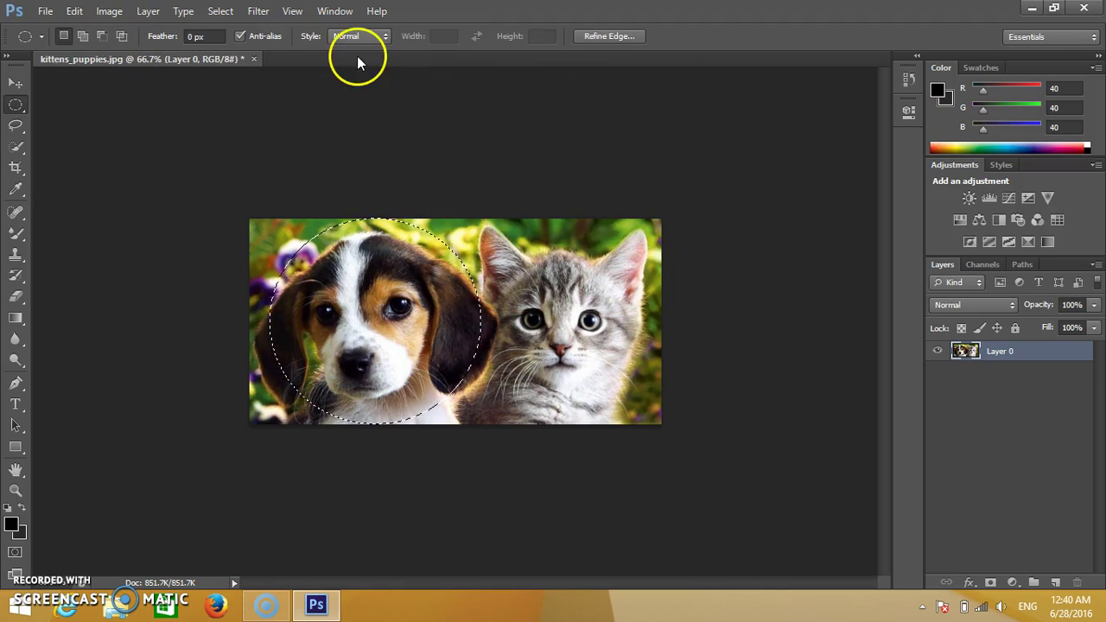
# Step: Crop the image to the elliptical selection around the puppy's head
pyautogui.click(108, 10)
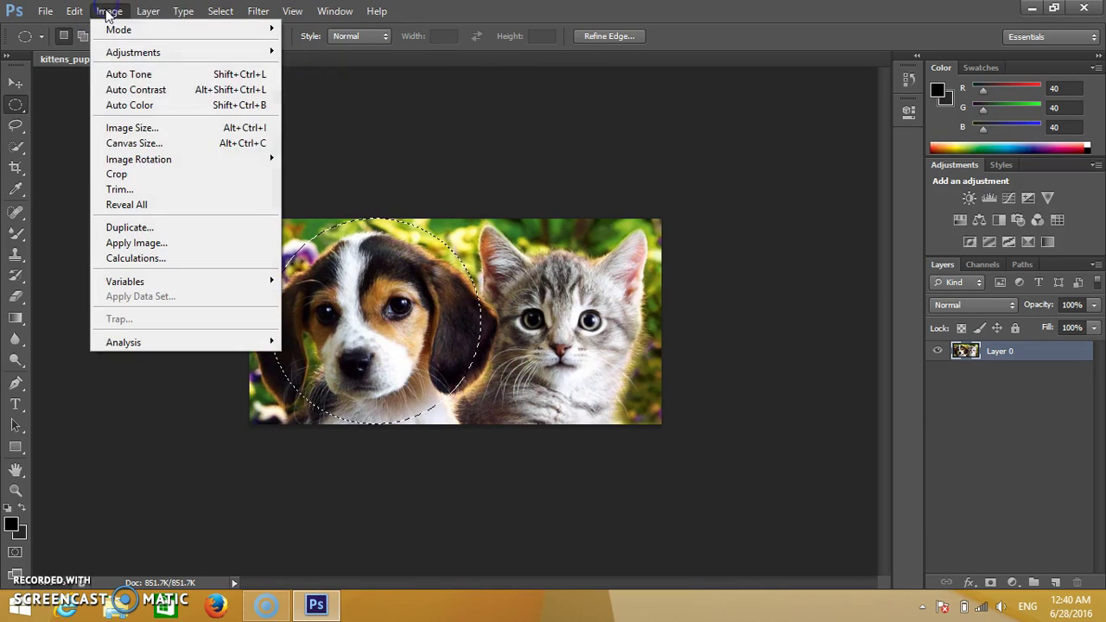
pyautogui.click(142, 175)
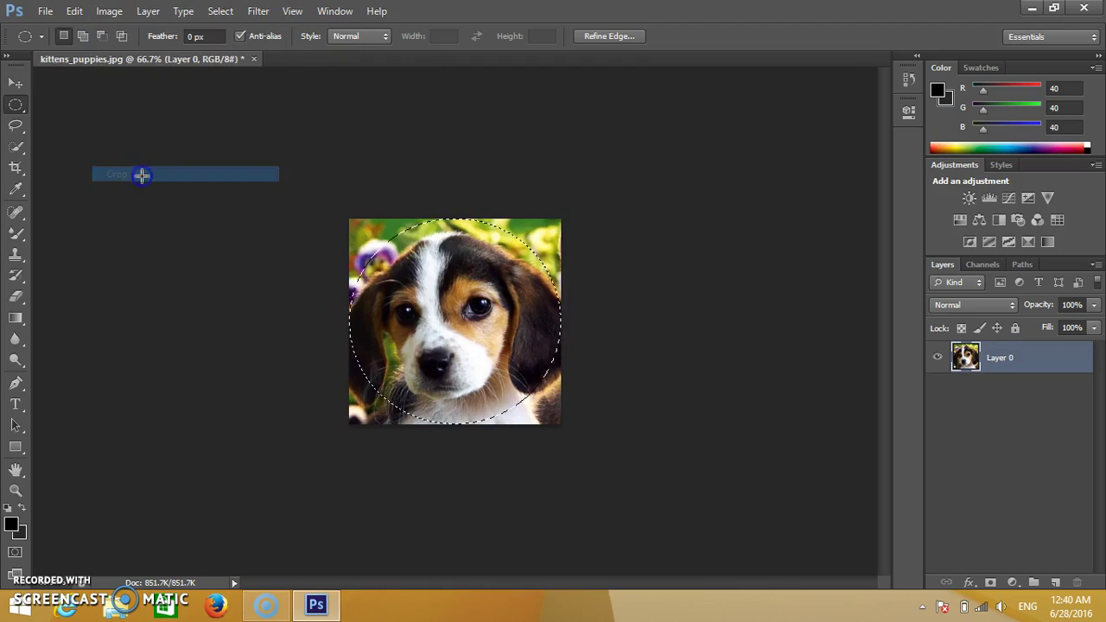